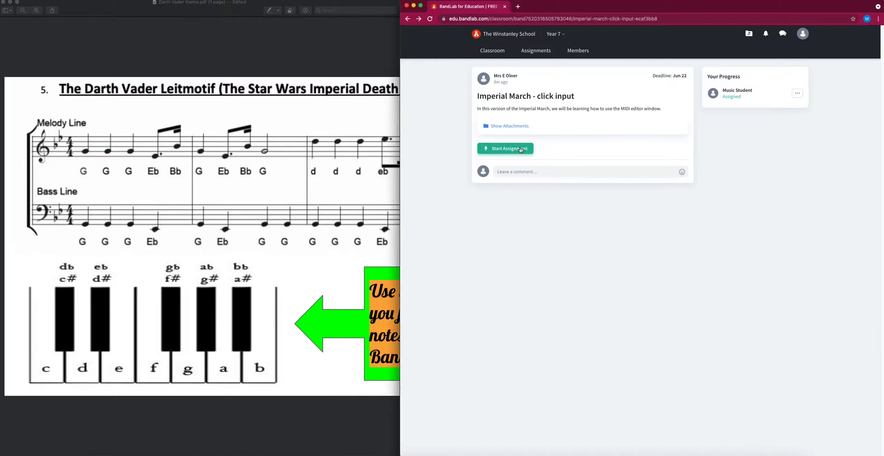
# Step: Start the Imperial March assignment from the Teacher's Assignment option and add an Instruments track
pyautogui.click(498, 153)
pyautogui.click(516, 151)
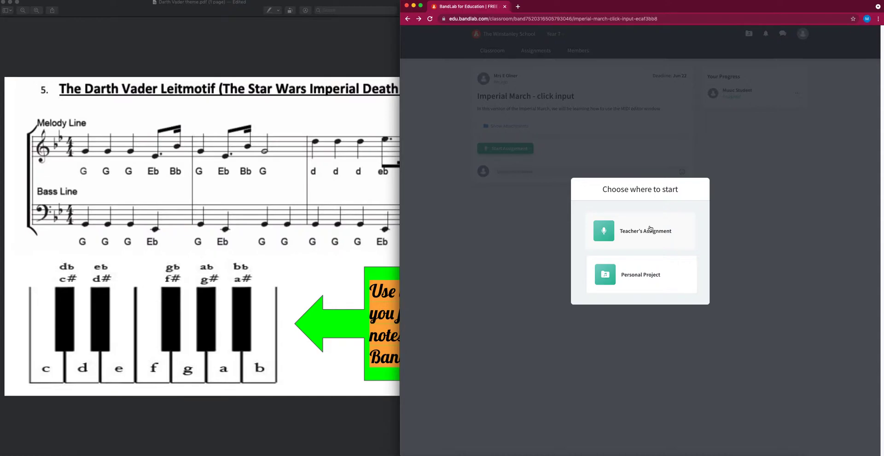
pyautogui.click(650, 229)
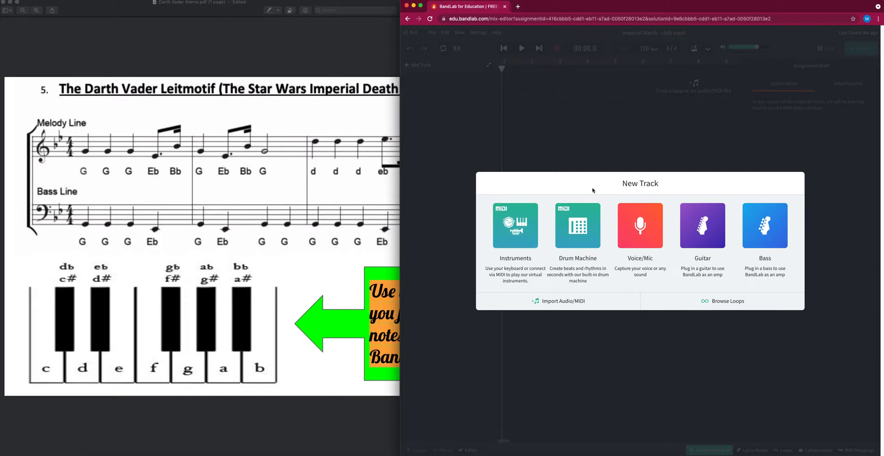
pyautogui.click(514, 236)
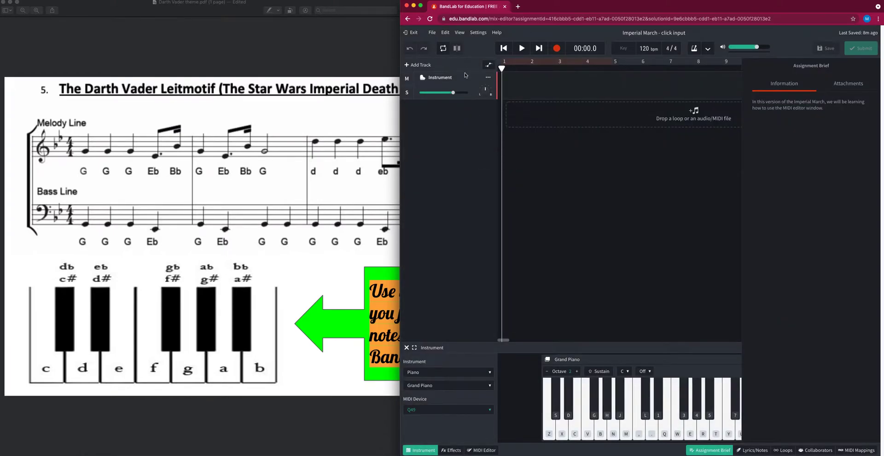
# Step: Check the file attachments in the assignment brief and hide the brief
pyautogui.click(855, 82)
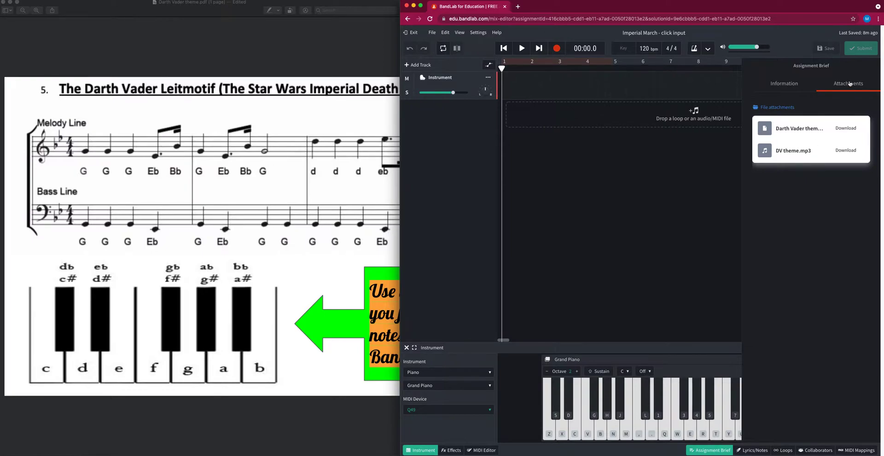
pyautogui.click(712, 451)
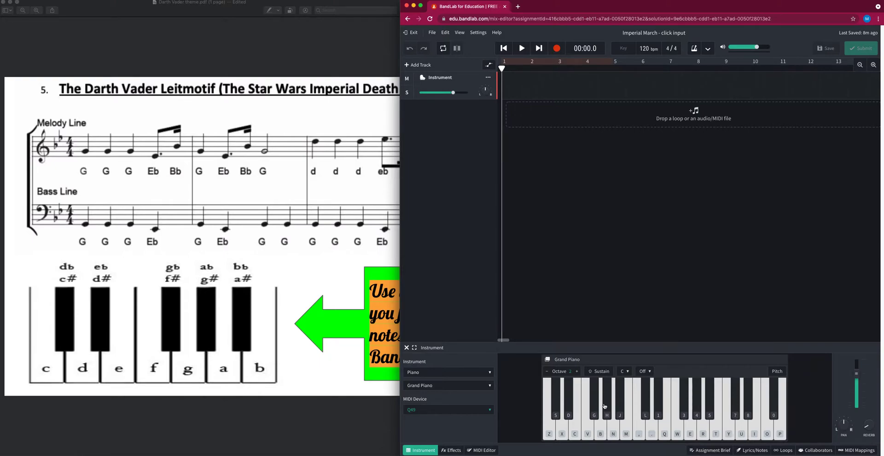
# Step: Try out a few notes on the Grand Piano using the computer keyboard
pyautogui.press('l')
pyautogui.press('h')
pyautogui.press('n')
pyautogui.press('j')
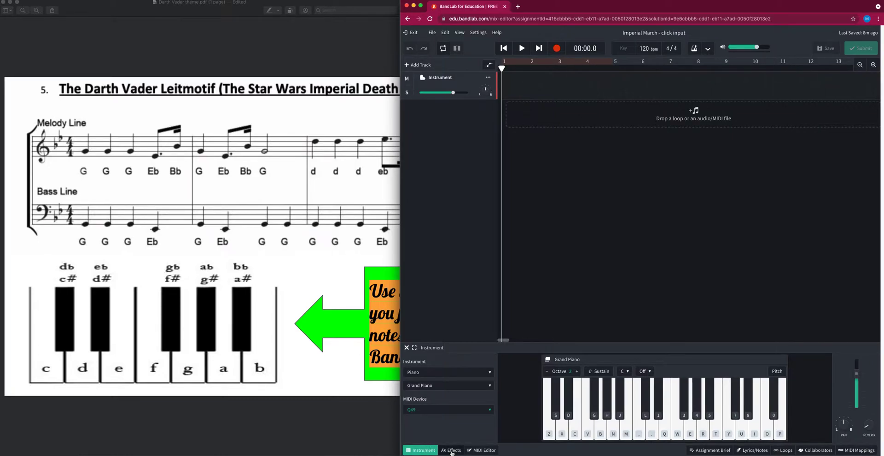
# Step: Open the MIDI Editor for the instrument track and audition the piano-roll keys from high to low
pyautogui.click(484, 450)
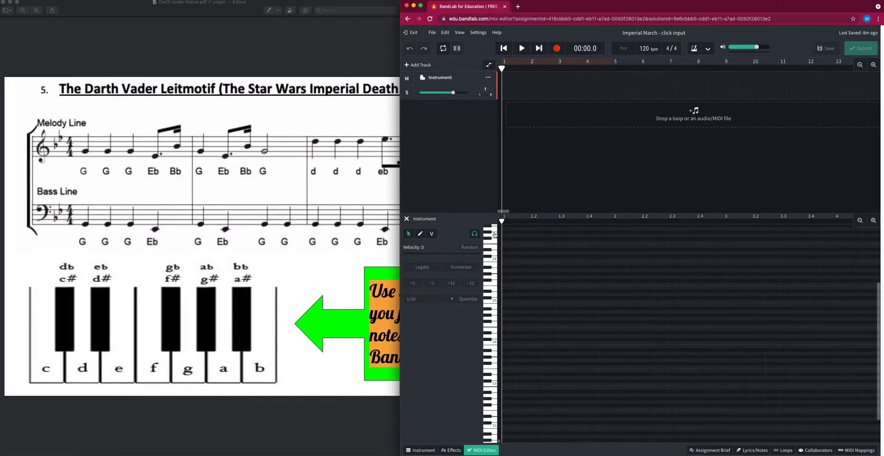
pyautogui.moveTo(491, 241); pyautogui.dragTo(487, 423)
pyautogui.click(409, 234)
# Step: Switch to the Darth Vader theme PDF and rotate it to a quarter turn counter-clockwise, matching its keyboard diagram to the piano roll
pyautogui.click(298, 276)
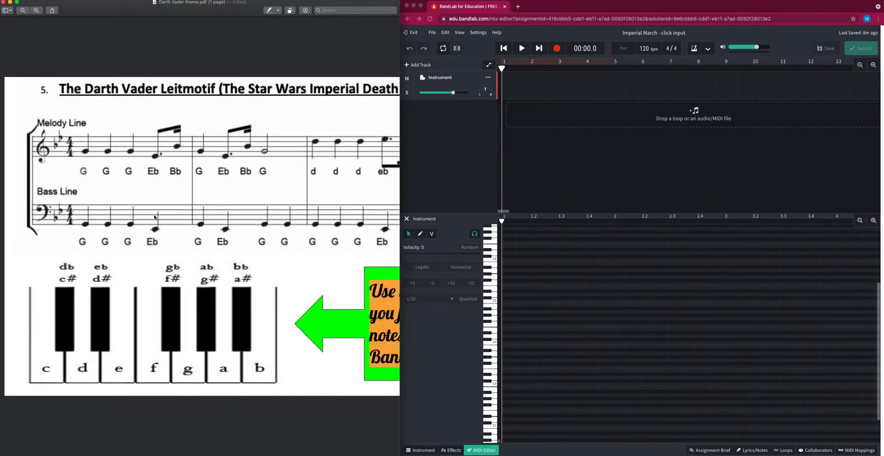
pyautogui.press('super+r')
pyautogui.press('super+r')
pyautogui.press('super+r')
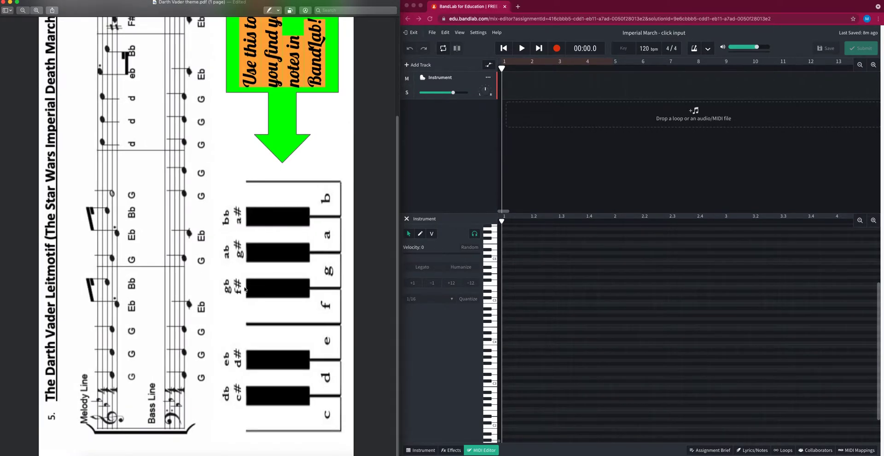
# Step: Back in BandLab, audition the piano-roll keys, draw a G3 note at the start of bar 1 and lengthen it to one beat
pyautogui.click(547, 328)
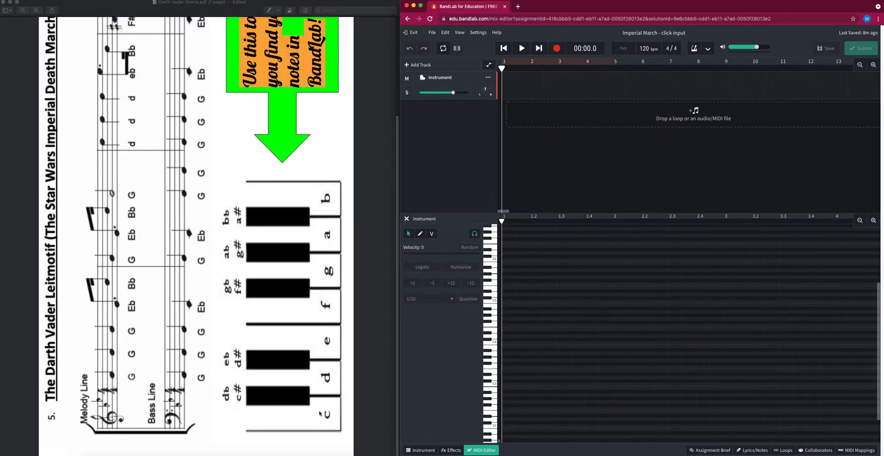
pyautogui.click(496, 425)
pyautogui.click(421, 234)
pyautogui.click(495, 318)
pyautogui.click(495, 362)
pyautogui.click(509, 363)
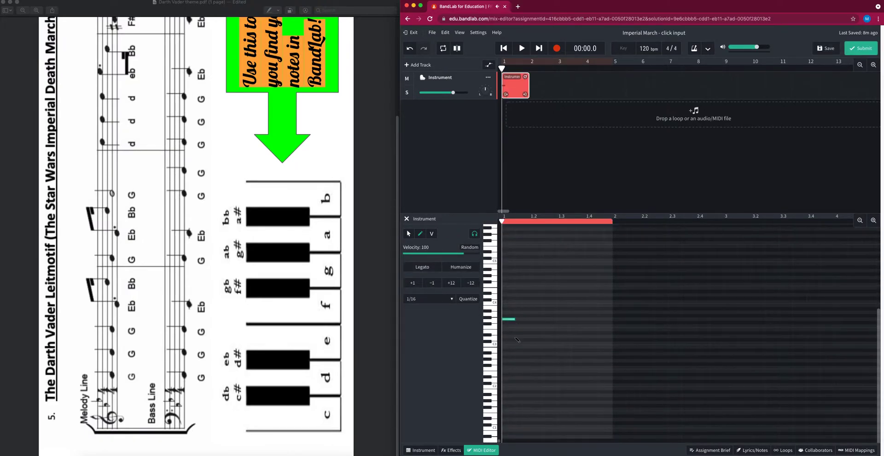
pyautogui.click(496, 323)
pyautogui.click(512, 320)
pyautogui.moveTo(514, 319); pyautogui.dragTo(529, 319)
# Step: Step the playhead through beats 2, 2.2, 2.3 and 2.4 to examine the beat divisions, and return it to the start
pyautogui.moveTo(533, 221); pyautogui.dragTo(613, 221)
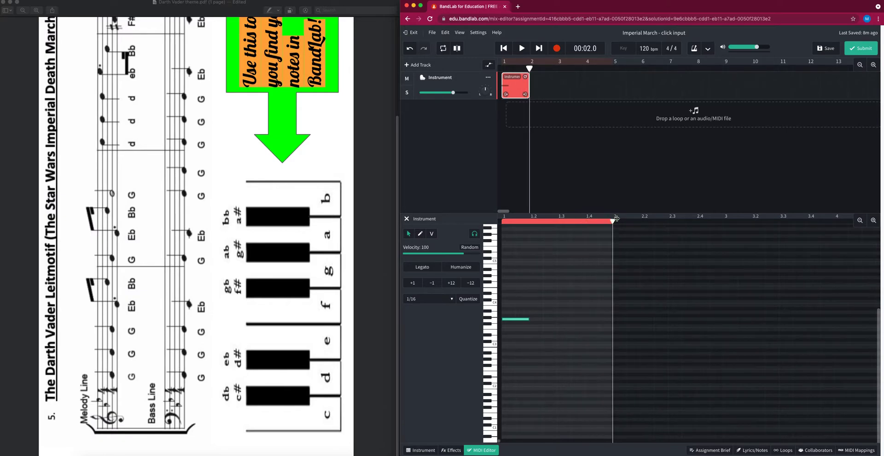
pyautogui.moveTo(613, 221); pyautogui.dragTo(640, 221)
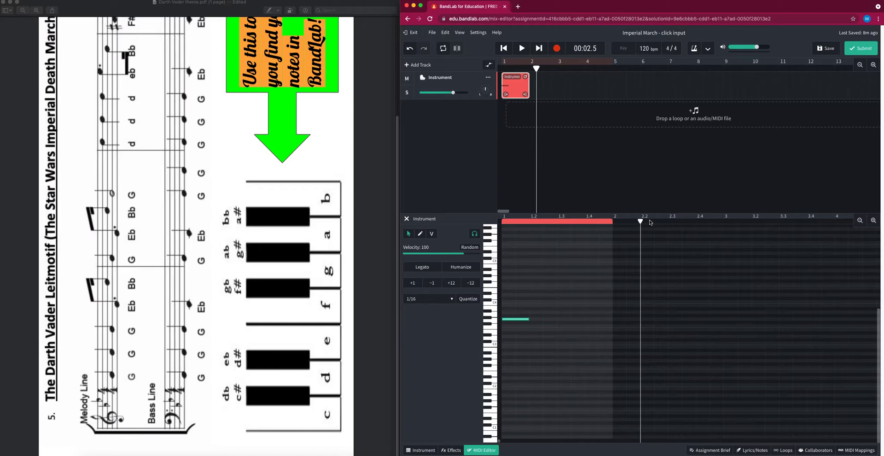
pyautogui.moveTo(641, 221); pyautogui.dragTo(669, 221)
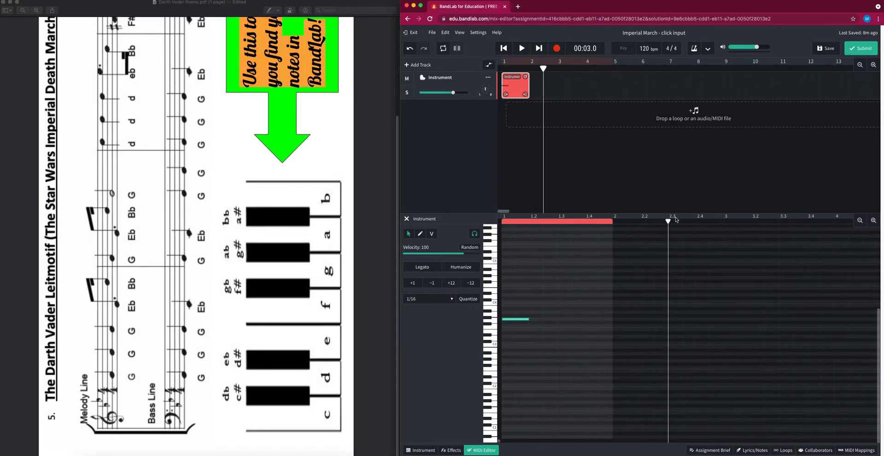
pyautogui.moveTo(669, 220); pyautogui.dragTo(696, 220)
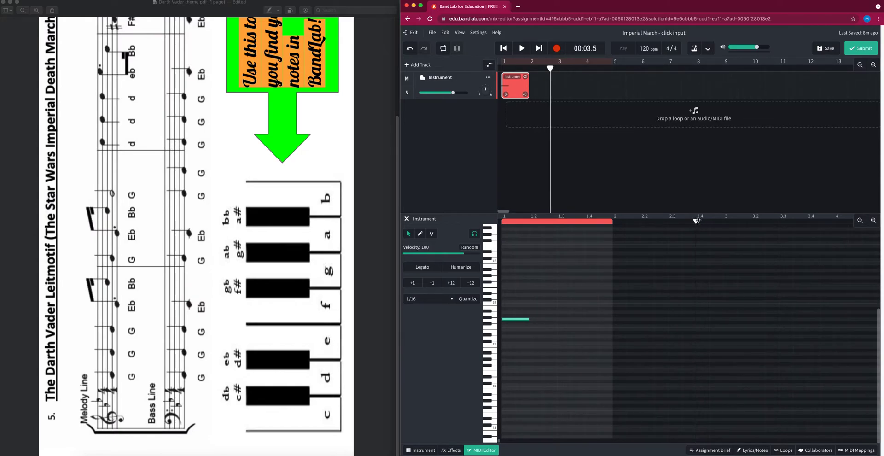
pyautogui.moveTo(696, 220); pyautogui.dragTo(502, 221)
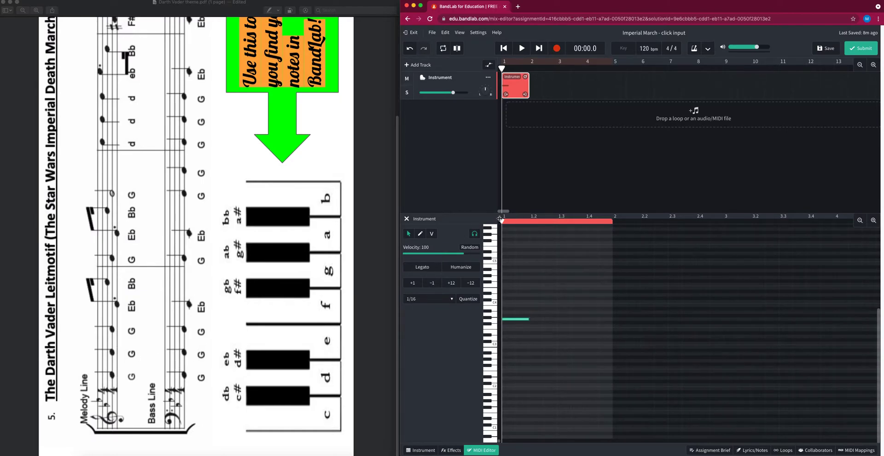
# Step: Add one-beat G3 notes at beats 1.2 and 1.3, using the playhead to mark each beat
pyautogui.click(534, 223)
pyautogui.moveTo(535, 223); pyautogui.dragTo(530, 222)
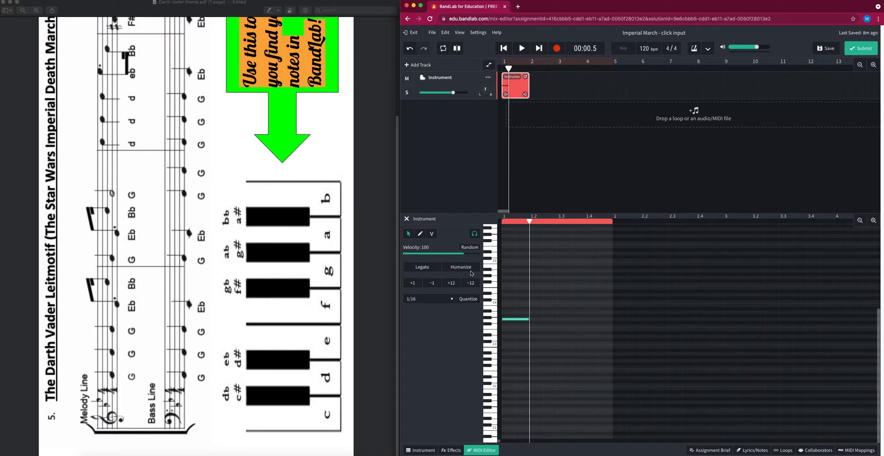
pyautogui.click(420, 234)
pyautogui.click(535, 319)
pyautogui.moveTo(530, 223); pyautogui.dragTo(558, 223)
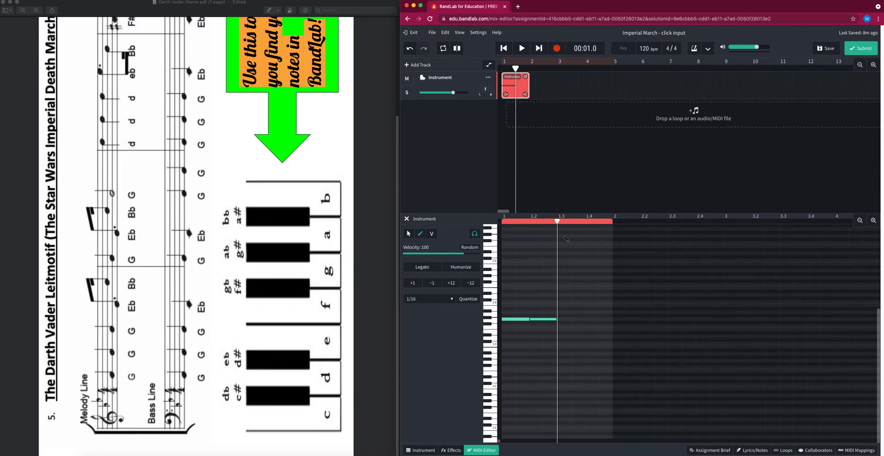
pyautogui.click(564, 319)
# Step: Play the three G notes from the start and stop playback at beat 1.4
pyautogui.click(504, 49)
pyautogui.press('space')
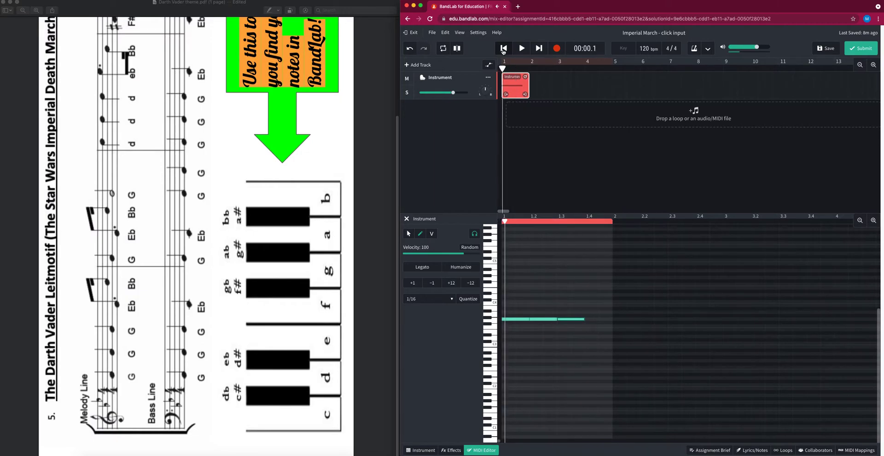
pyautogui.press('space')
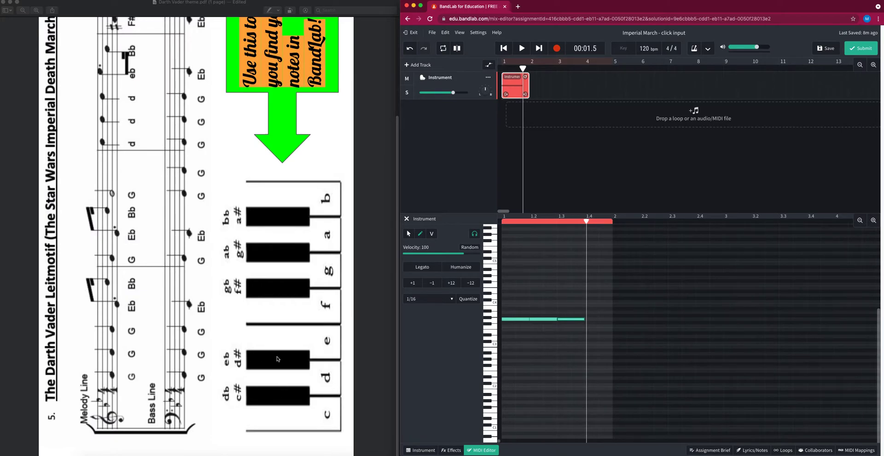
# Step: Draw an Eb3 note at beat 1.4 and shorten it to three quarters of a beat
pyautogui.click(488, 337)
pyautogui.click(592, 332)
pyautogui.click(408, 234)
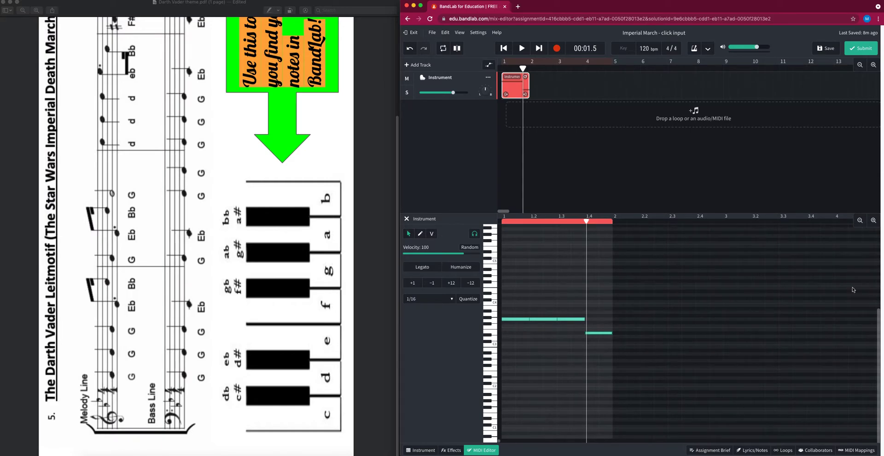
pyautogui.click(873, 221)
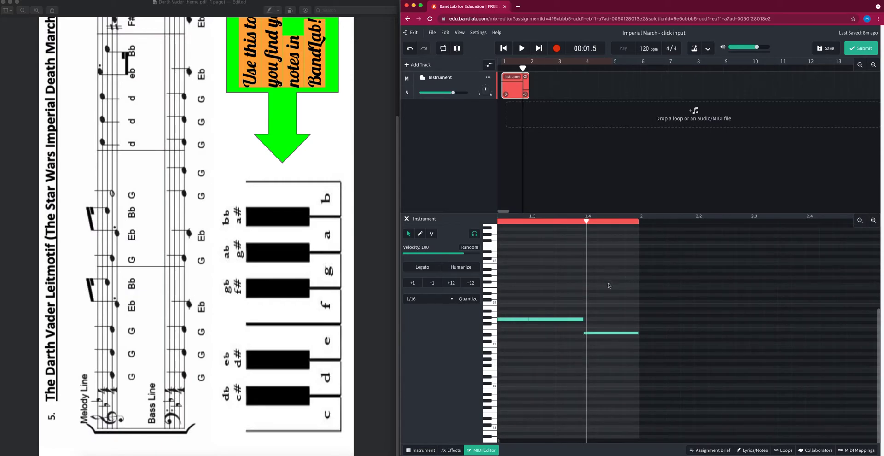
pyautogui.click(583, 222)
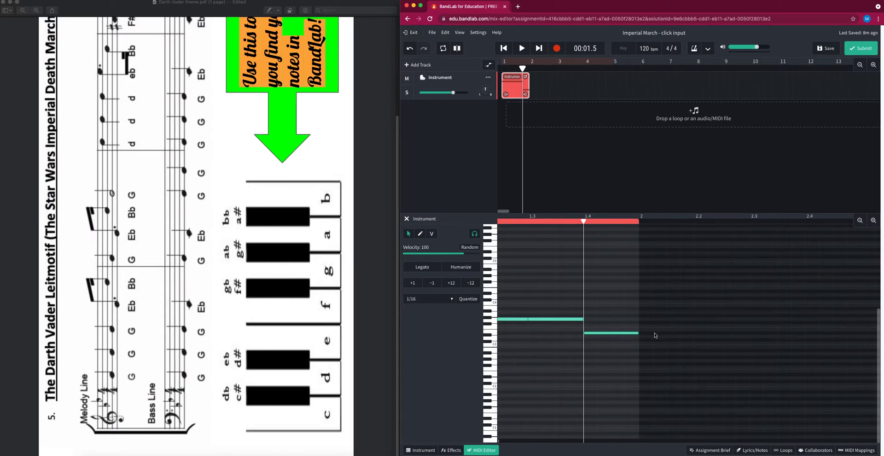
pyautogui.moveTo(640, 334); pyautogui.dragTo(625, 335)
# Step: Draw a Bb3 note after the Eb and fit it into the last quarter beat of bar 1
pyautogui.click(420, 235)
pyautogui.click(488, 313)
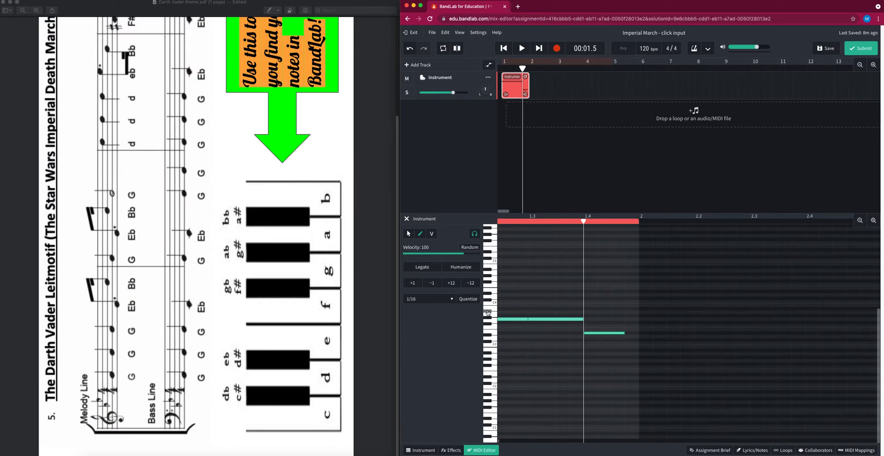
pyautogui.click(627, 309)
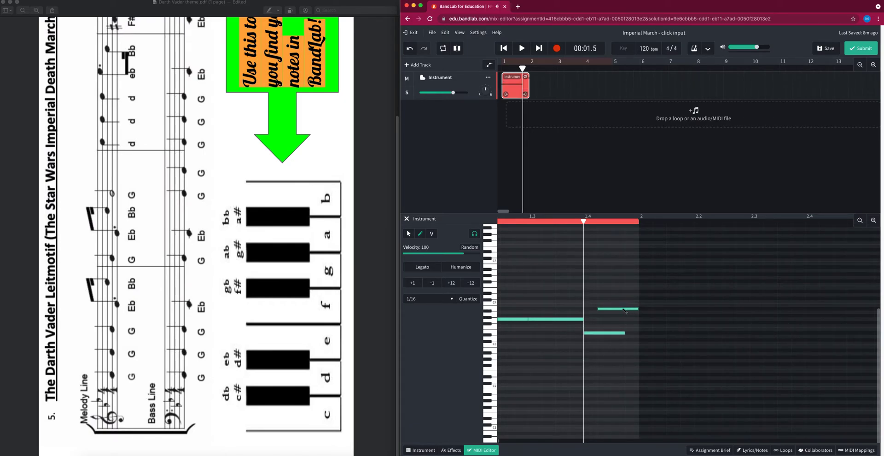
pyautogui.click(409, 234)
pyautogui.moveTo(640, 309)
pyautogui.mouseDown()
pyautogui.moveTo(610, 308)
pyautogui.moveTo(632, 309)
pyautogui.mouseUp()
# Step: Play the completed first bar from the beginning and stop after it ends
pyautogui.click(506, 50)
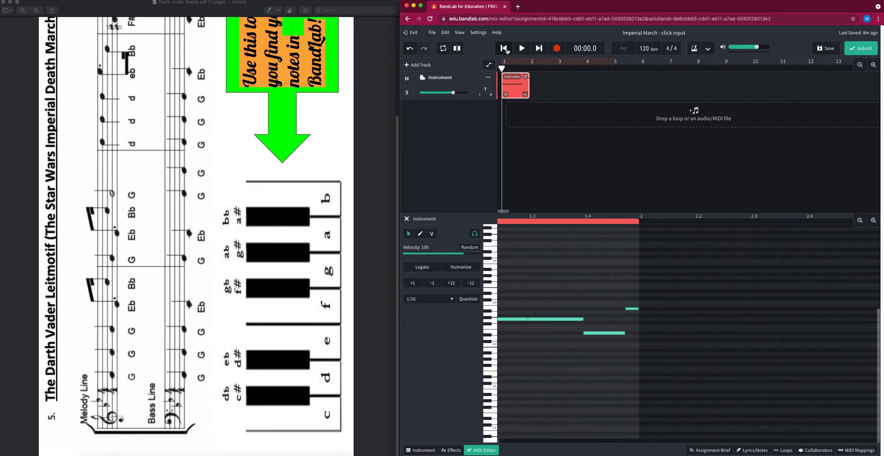
pyautogui.press('space')
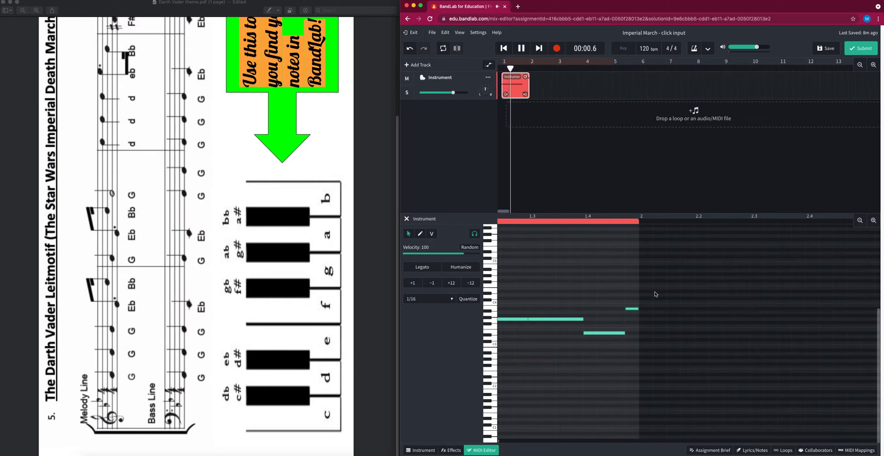
pyautogui.press('space')
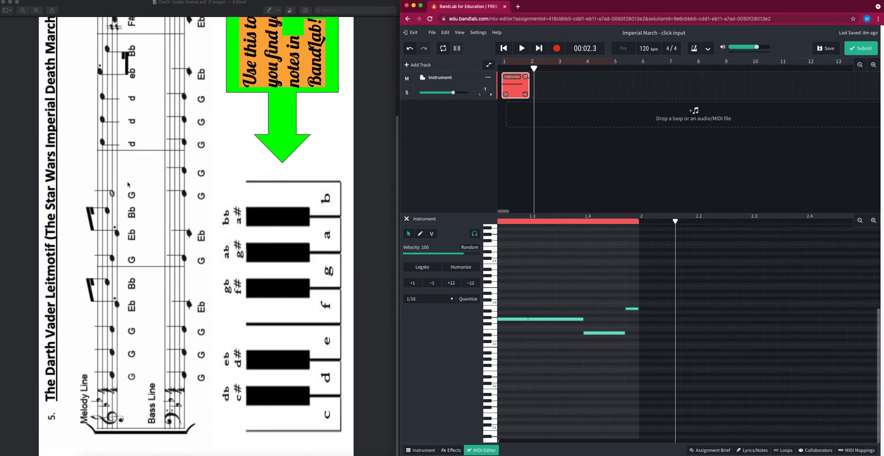
# Step: Place the playhead at bar 2, draw a G3 note there and lengthen it to one beat
pyautogui.moveTo(675, 221); pyautogui.dragTo(639, 222)
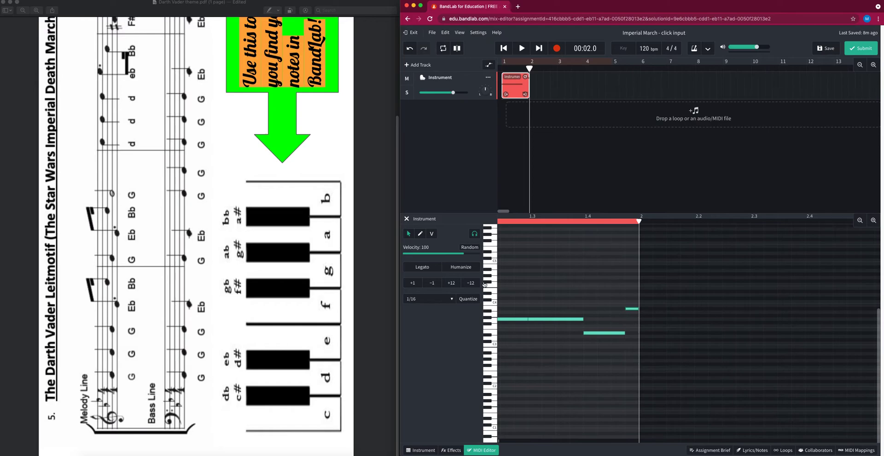
pyautogui.click(421, 234)
pyautogui.click(645, 319)
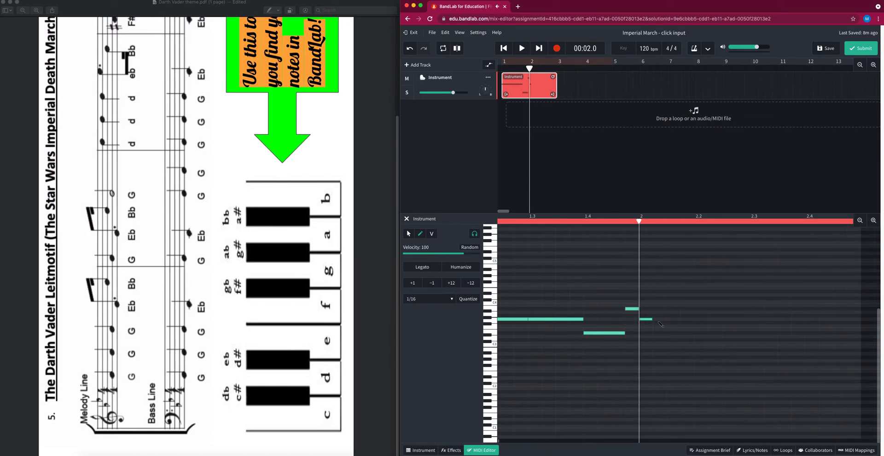
pyautogui.click(408, 234)
pyautogui.moveTo(652, 319); pyautogui.dragTo(697, 319)
# Step: Select the Eb3 and Bb3 notes and try to duplicate them at the playhead on beat 2.2
pyautogui.moveTo(640, 221); pyautogui.dragTo(695, 221)
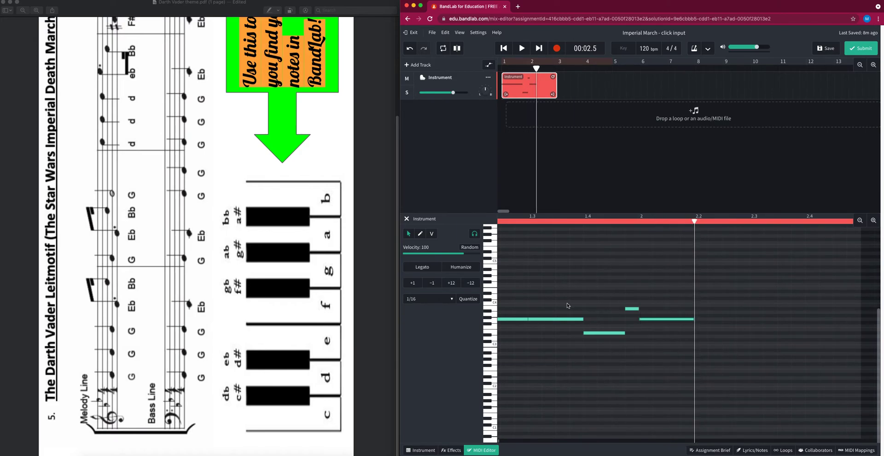
pyautogui.moveTo(592, 284); pyautogui.dragTo(630, 344)
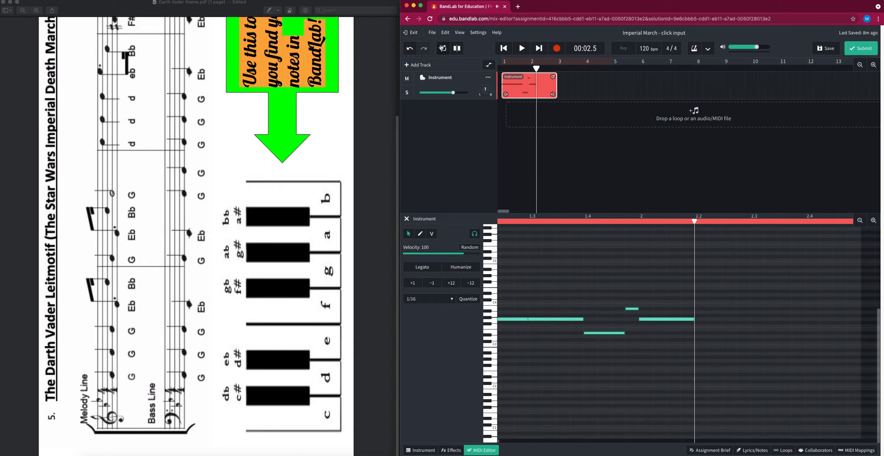
pyautogui.moveTo(593, 293); pyautogui.dragTo(632, 349)
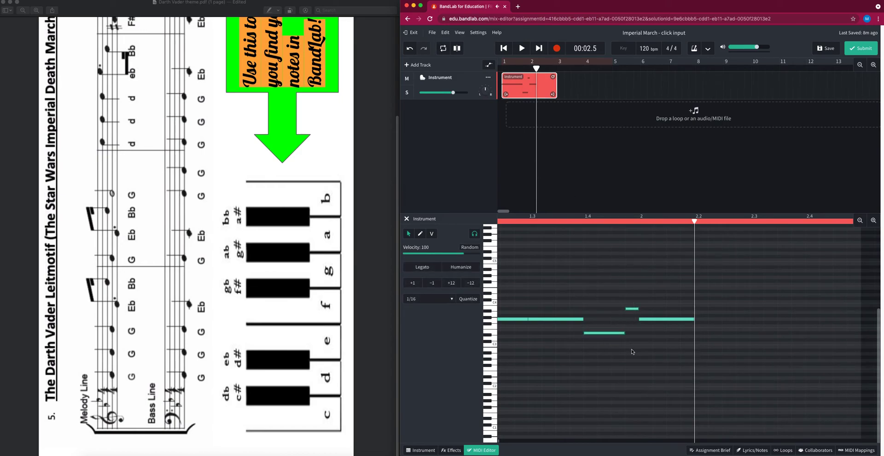
pyautogui.click(446, 33)
pyautogui.click(433, 33)
pyautogui.hotkey('ctrl', 'd')
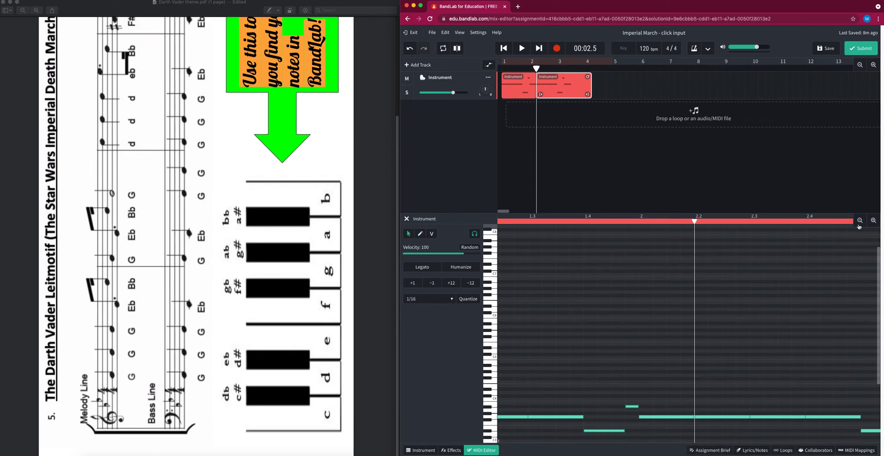
pyautogui.click(859, 221)
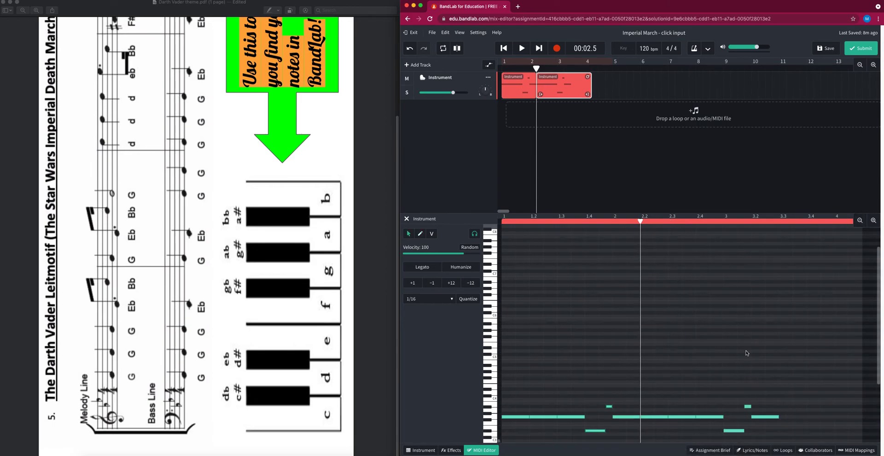
# Step: Play the melody from the beginning and stop it in bar 2
pyautogui.scroll(-5, 747, 350)
pyautogui.click(746, 327)
pyautogui.click(504, 49)
pyautogui.press('space')
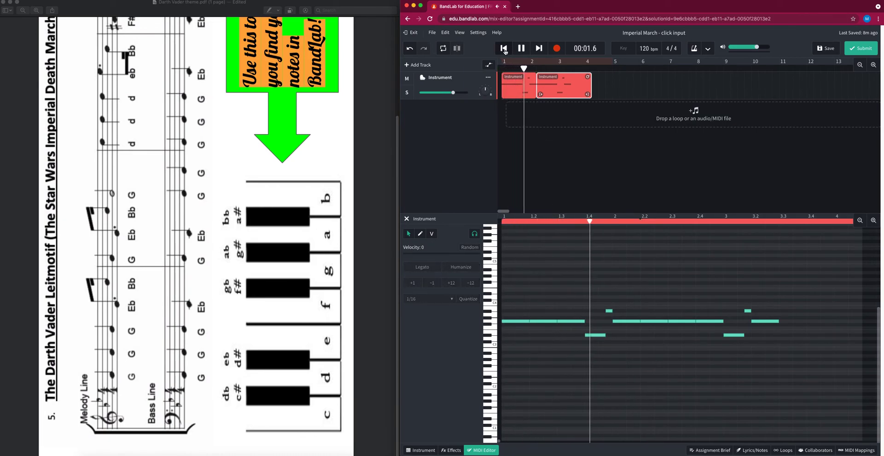
pyautogui.press('space')
# Step: Delete the misplaced duplicate notes after the first G3 of bar 2, through bar 3
pyautogui.moveTo(657, 296); pyautogui.dragTo(699, 341)
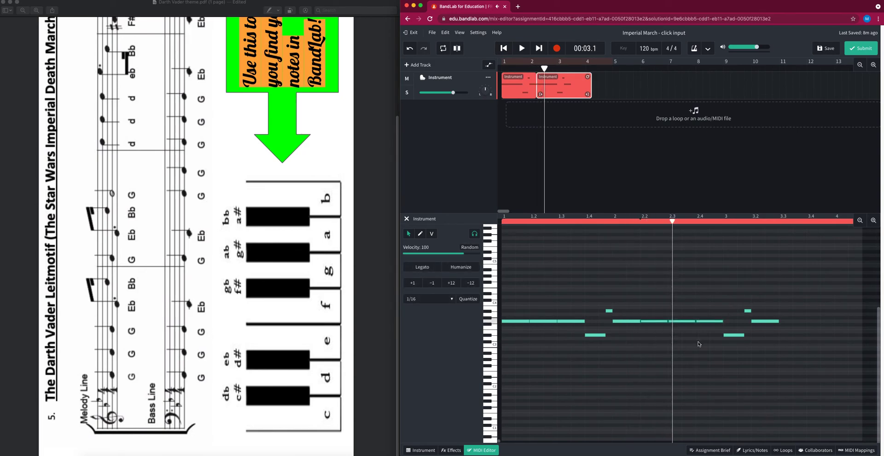
pyautogui.press('Delete')
pyautogui.moveTo(733, 282); pyautogui.dragTo(756, 342)
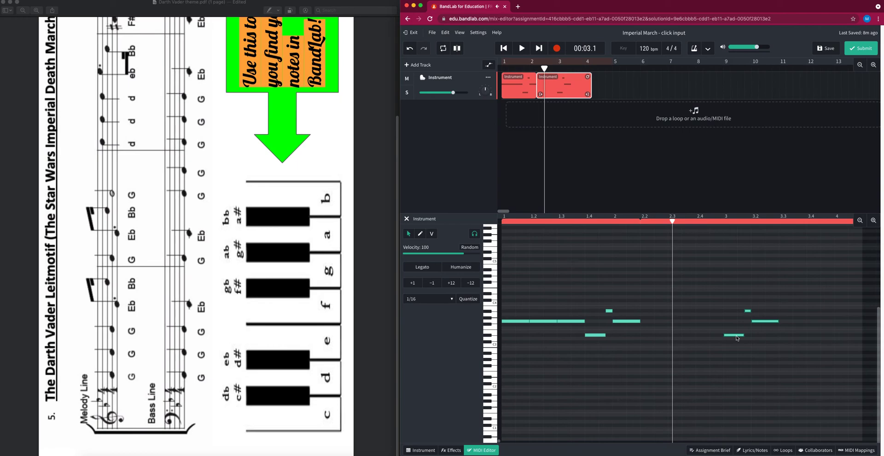
pyautogui.moveTo(702, 256); pyautogui.dragTo(827, 391)
pyautogui.press('Delete')
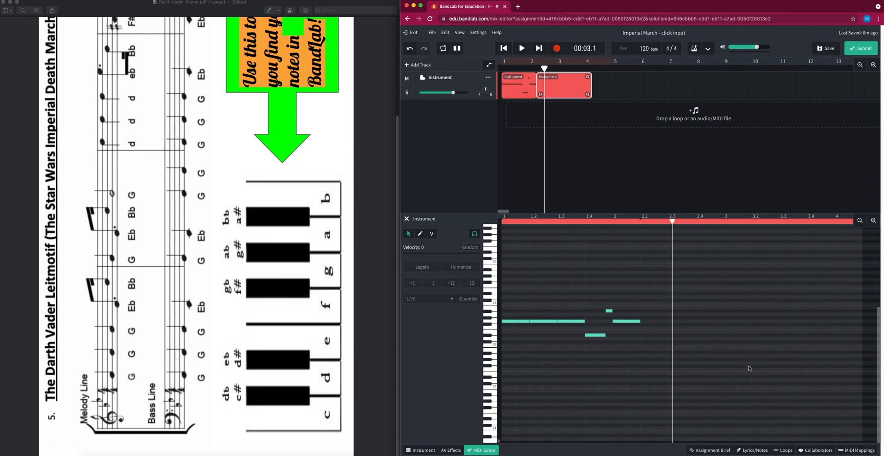
# Step: Copy the Eb3 note from bar 1 to beat 2.2 and the Bb3 note directly after it
pyautogui.click(597, 336)
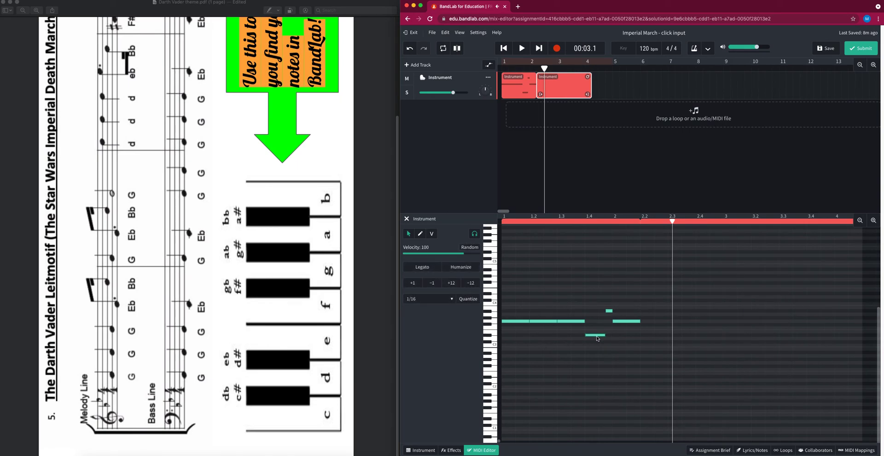
pyautogui.click(640, 220)
pyautogui.hotkey('ctrl', 'v')
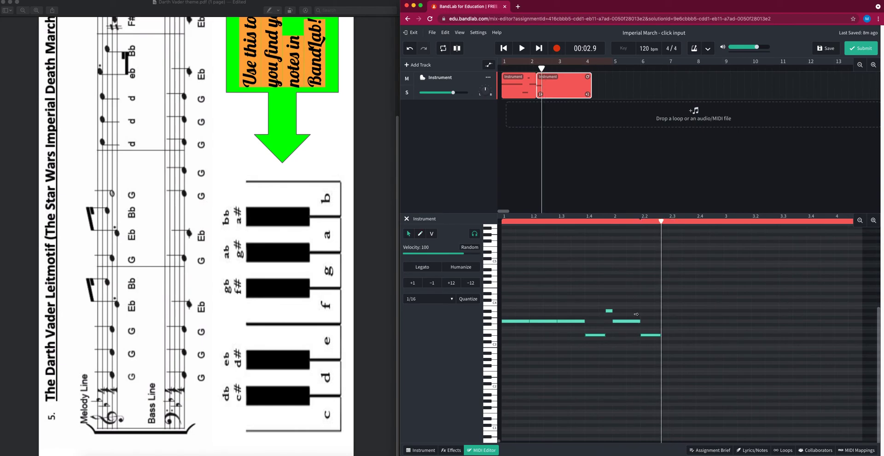
pyautogui.click(609, 311)
pyautogui.click(670, 221)
pyautogui.hotkey('ctrl', 'v')
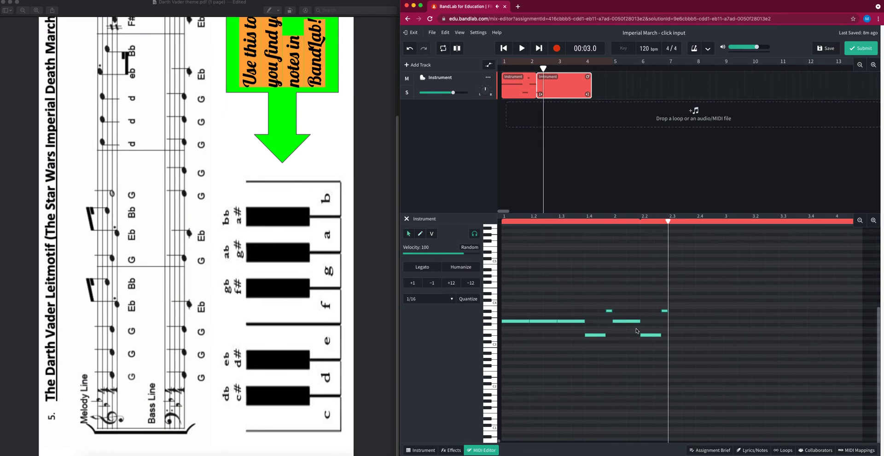
# Step: Copy the first G3 of bar 2 to beat 2.3 and briefly play from where the copy ends
pyautogui.click(637, 321)
pyautogui.hotkey('ctrl', 'v')
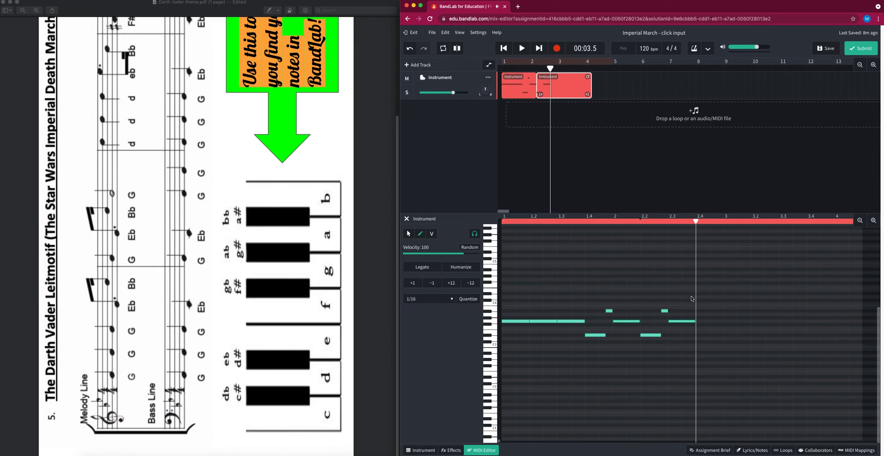
pyautogui.press('space')
pyautogui.press('space')
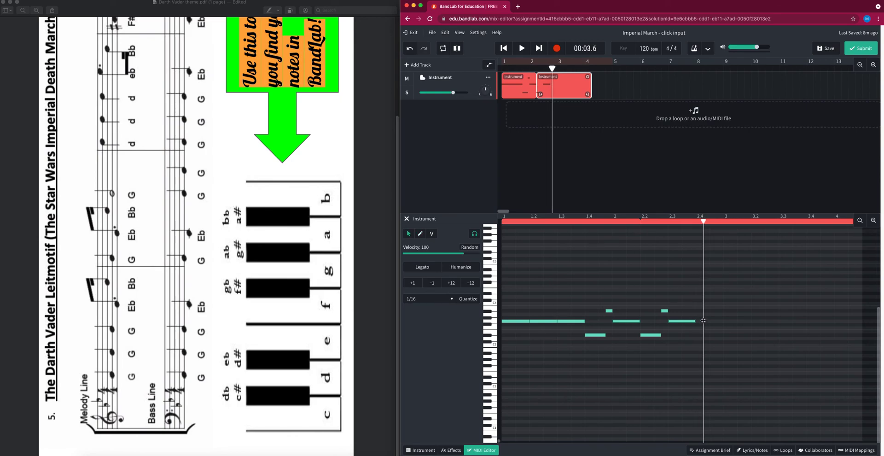
# Step: Lengthen the G3 at beat 2.3 to two beats so it ends at bar 3
pyautogui.click(614, 221)
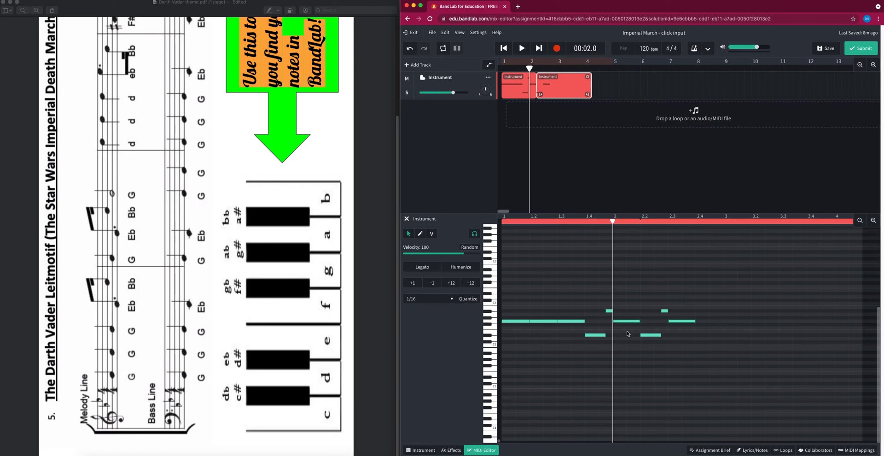
pyautogui.click(682, 321)
pyautogui.moveTo(695, 321); pyautogui.dragTo(720, 320)
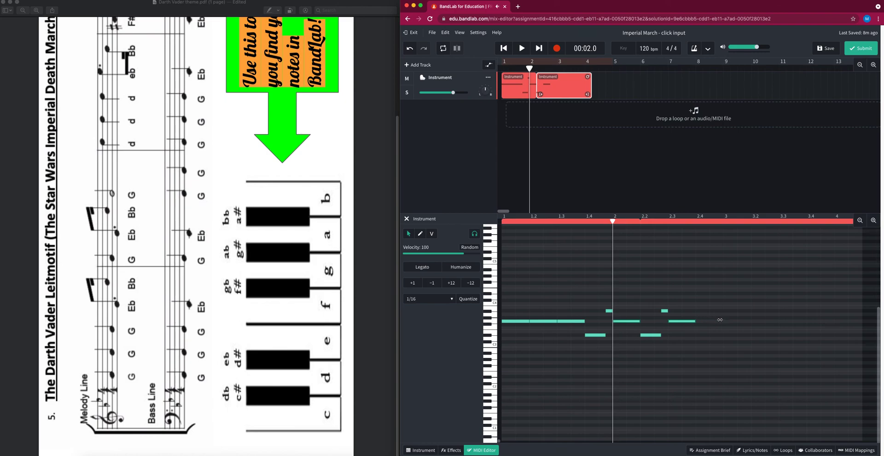
pyautogui.click(724, 221)
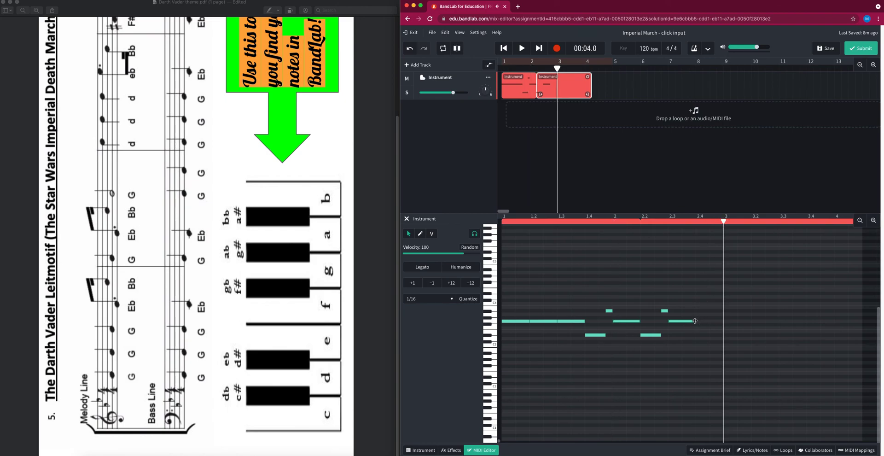
pyautogui.click(697, 348)
pyautogui.click(695, 321)
pyautogui.moveTo(695, 321); pyautogui.dragTo(722, 320)
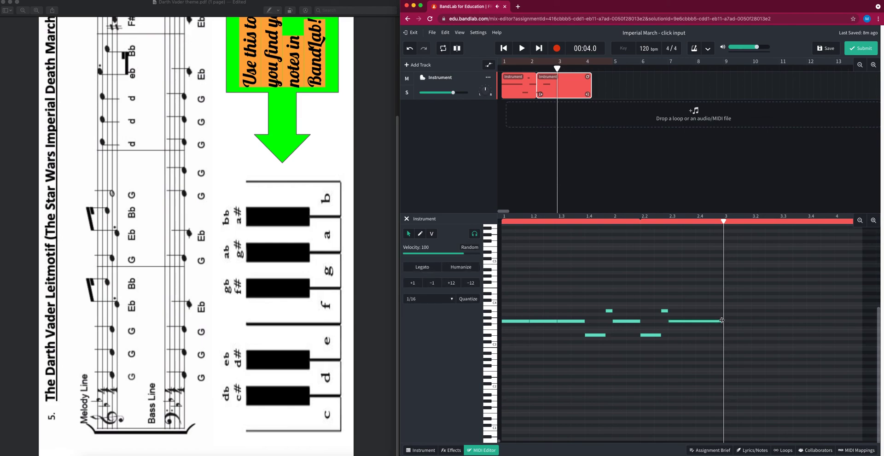
# Step: Try playing the melody from the beginning at 100 bpm, and undo both the tempo change and the last G3's lengthening
pyautogui.click(647, 49)
pyautogui.press('BackSpace')
pyautogui.write('0')
pyautogui.press('Return')
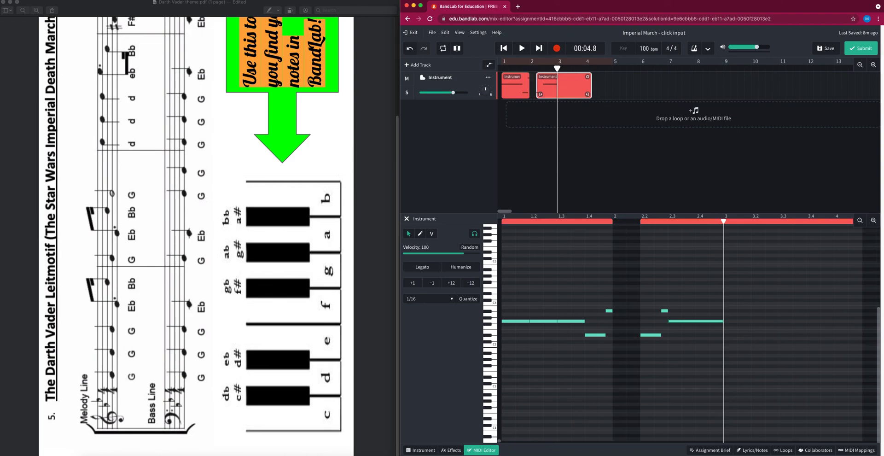
pyautogui.click(504, 51)
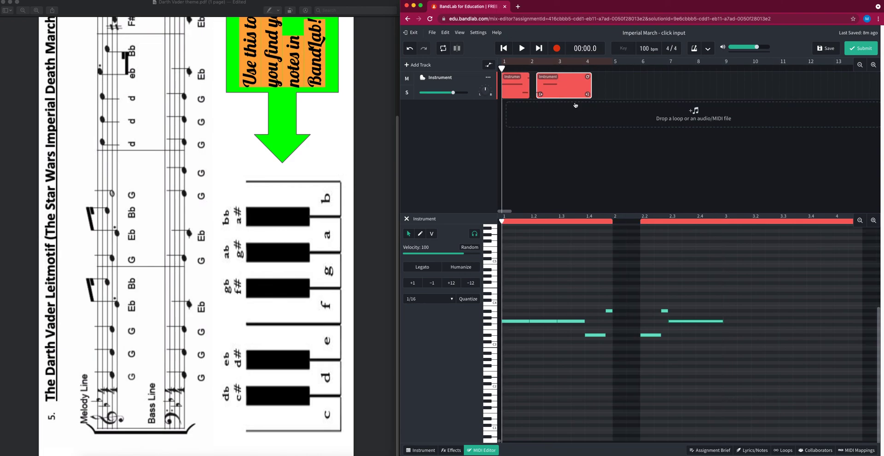
pyautogui.press('space')
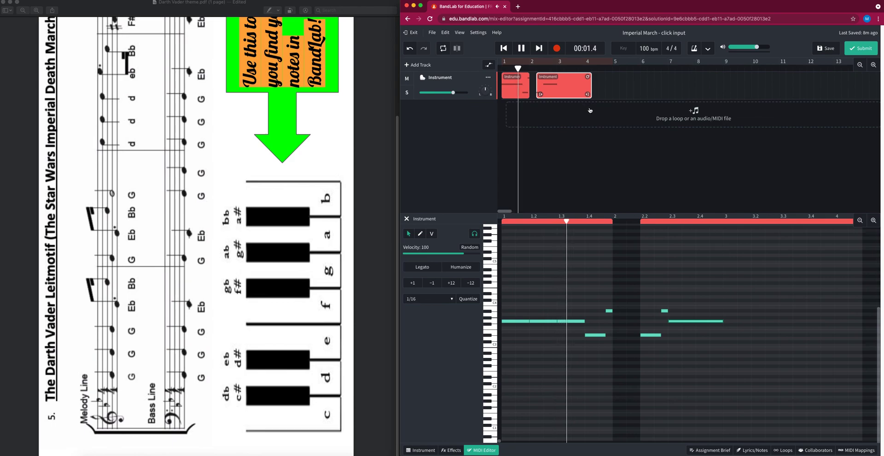
pyautogui.press('space')
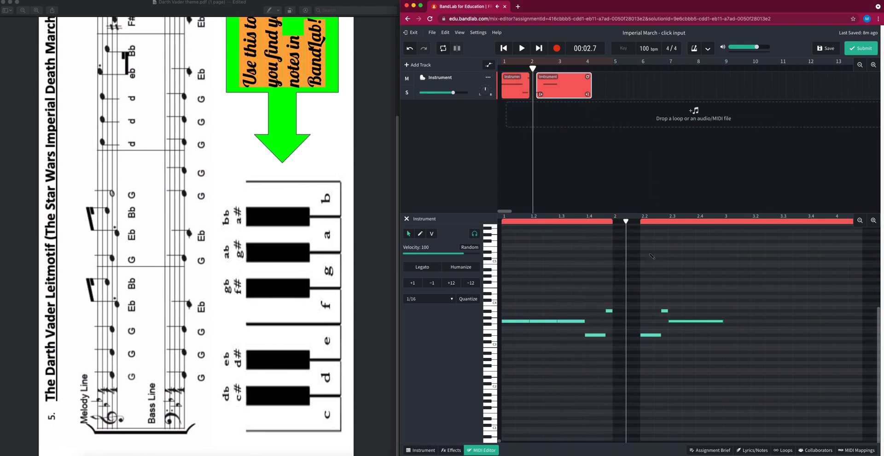
pyautogui.press('super+z')
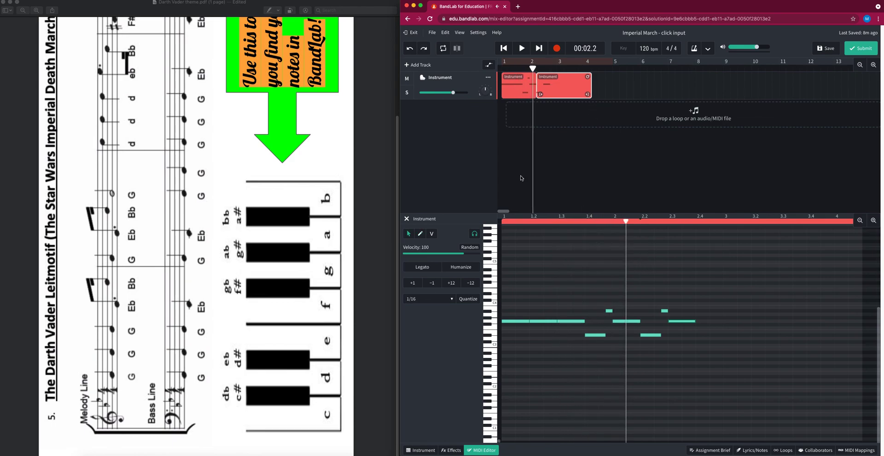
# Step: Play the two-bar melody from the beginning, stop at bar 3, and bring the next sheet music bar into view
pyautogui.click(503, 48)
pyautogui.press('space')
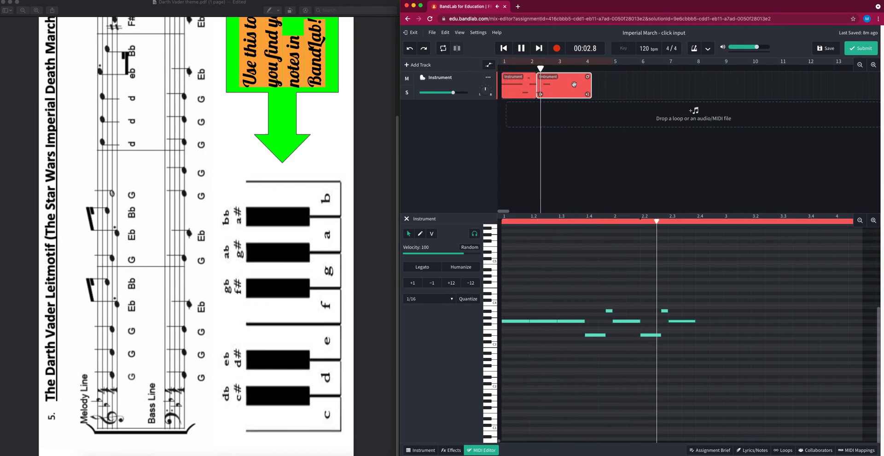
pyautogui.press('space')
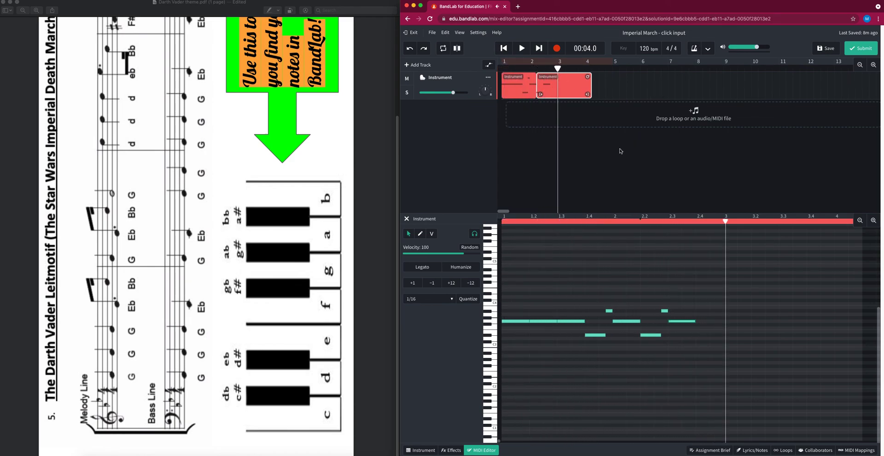
pyautogui.scroll(5, 129, 141)
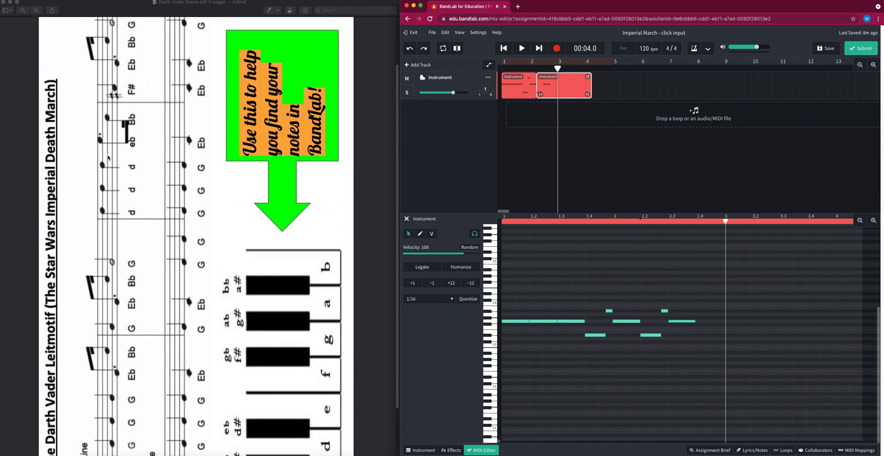